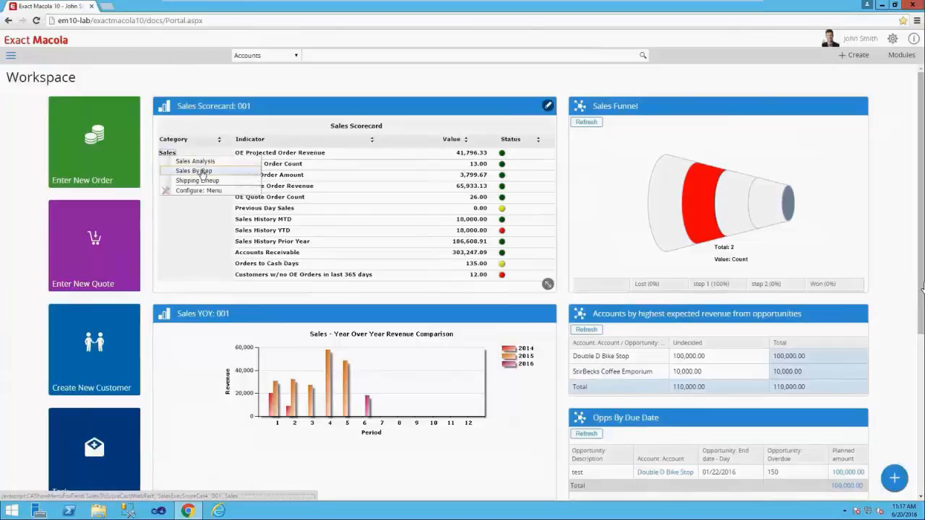
- Open the Sales By Rep report, release the Family Coffee Shop order from credit hold, and refresh the report
left_click(199, 172)
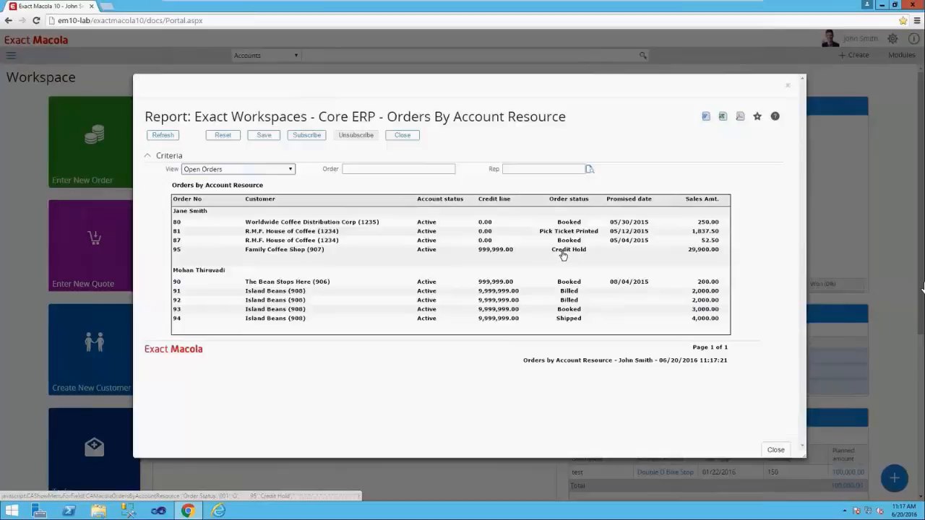
left_click(563, 255)
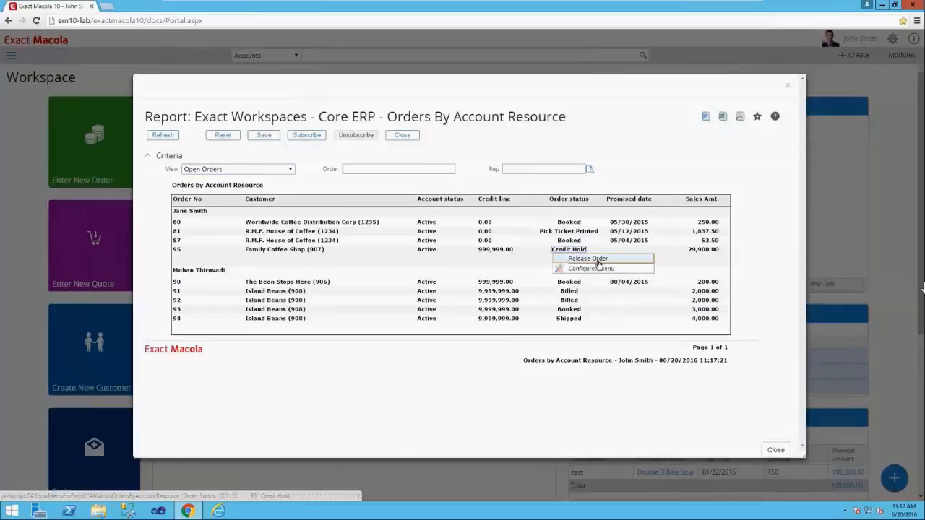
left_click(590, 259)
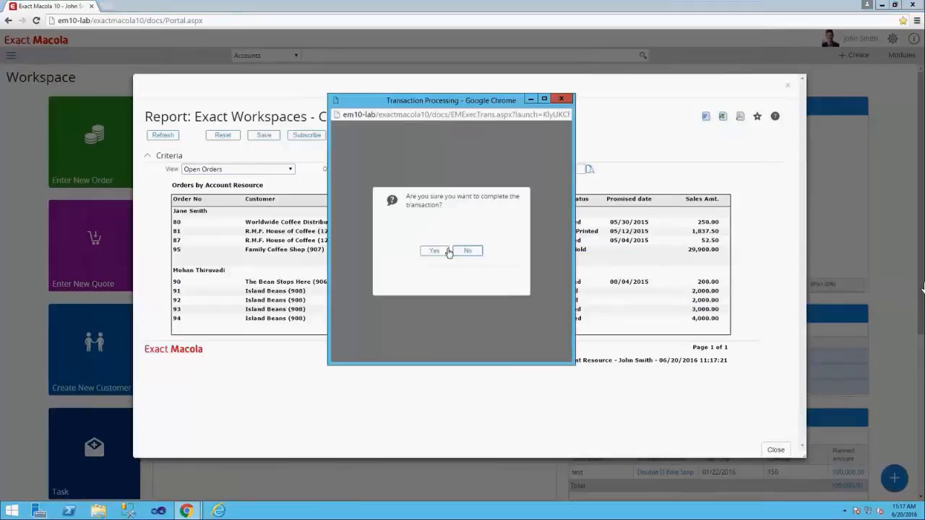
left_click(434, 252)
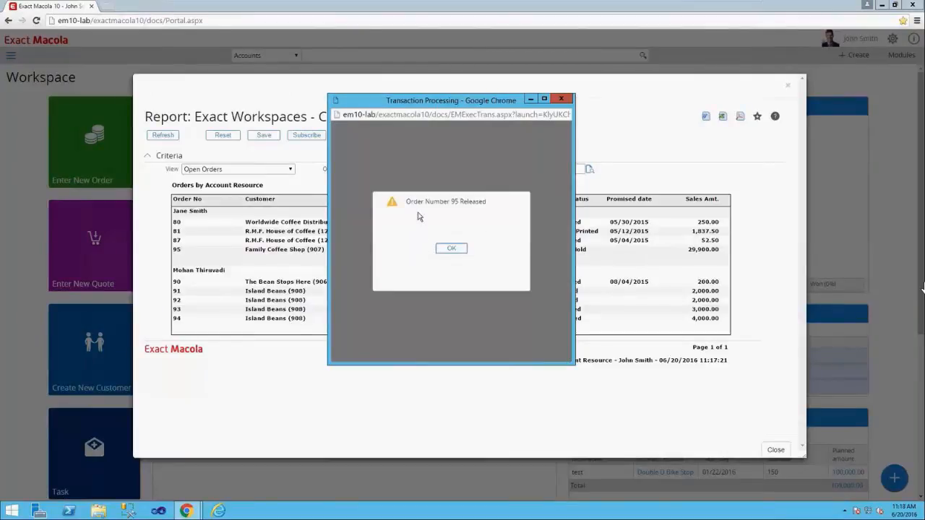
left_click(447, 255)
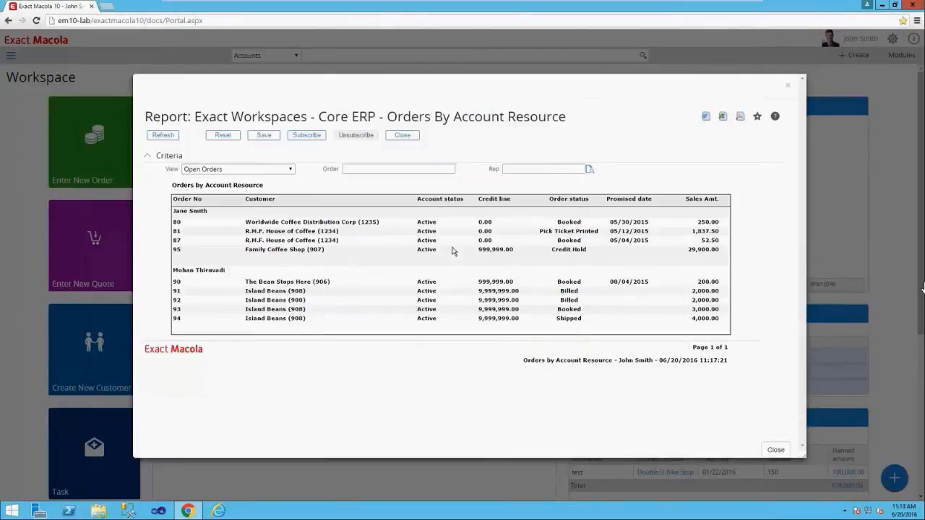
left_click(163, 135)
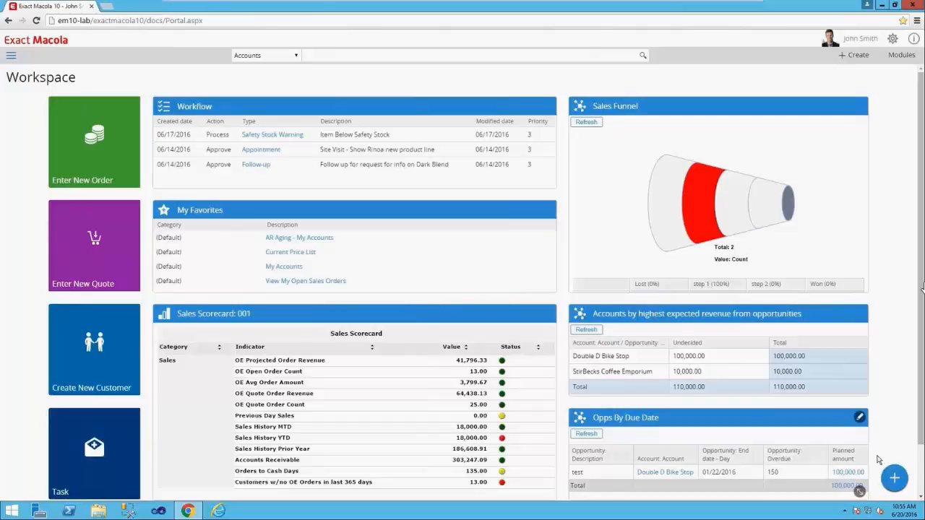
- Start adding a Macola Web Parts report widget and set its division to 001, MacBean Coffee World LLC - Corporate Holding
left_click(894, 478)
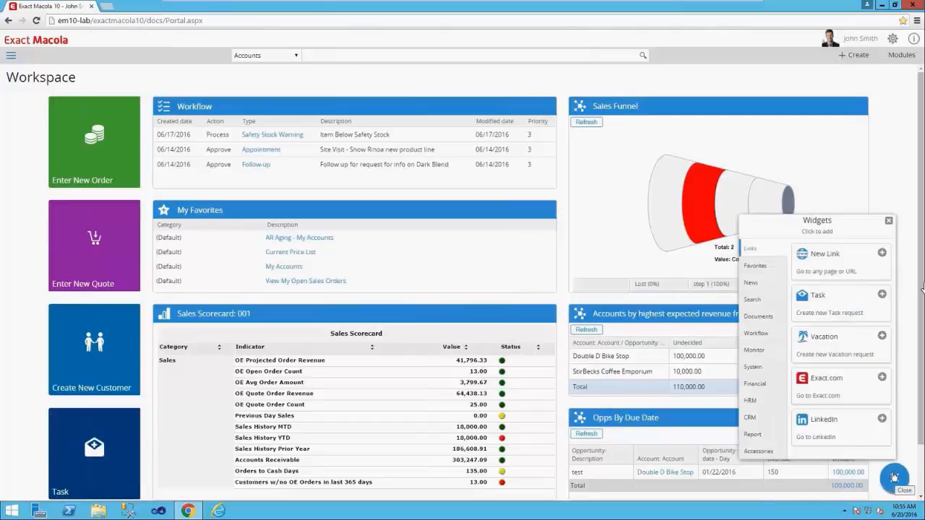
left_click(751, 434)
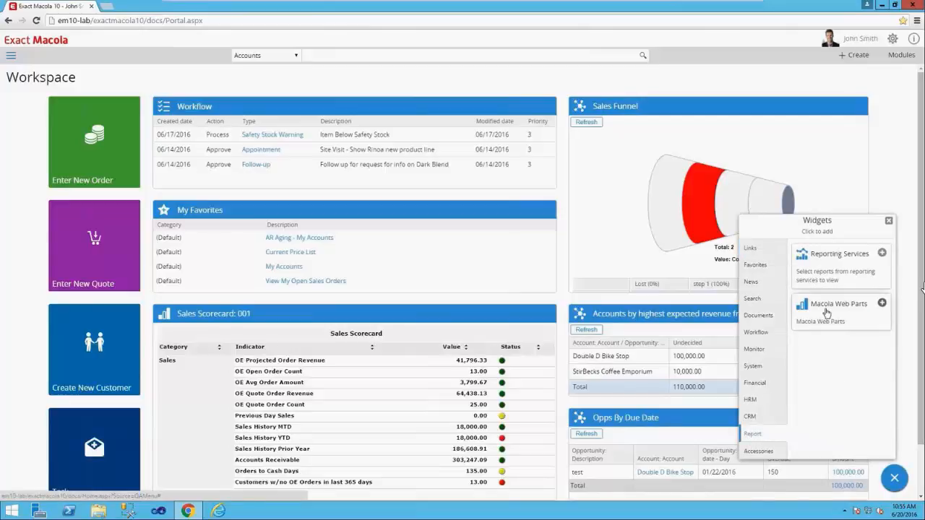
left_click(883, 305)
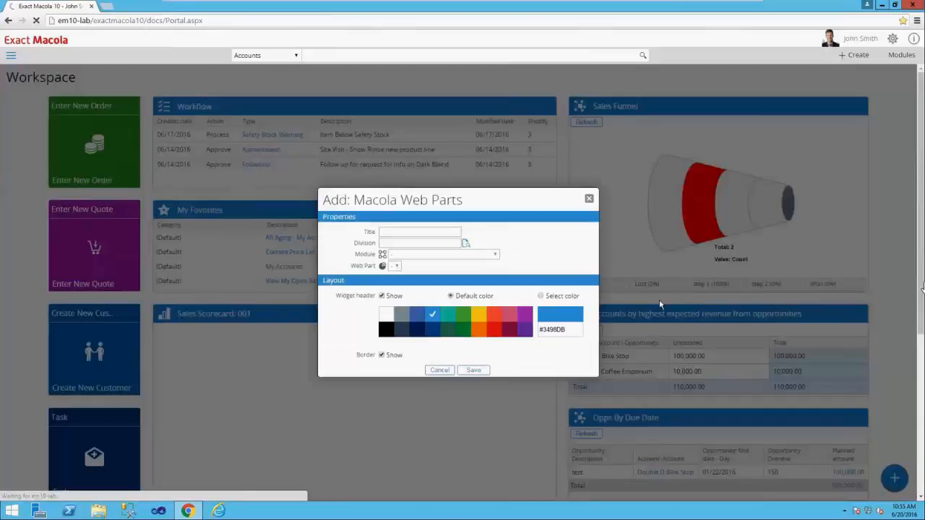
left_click(420, 243)
left_click(466, 244)
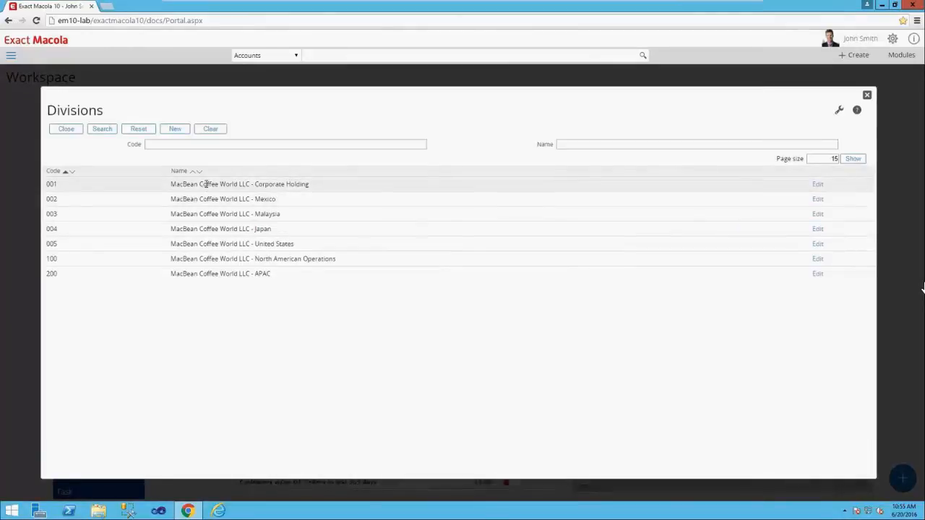
left_click(207, 183)
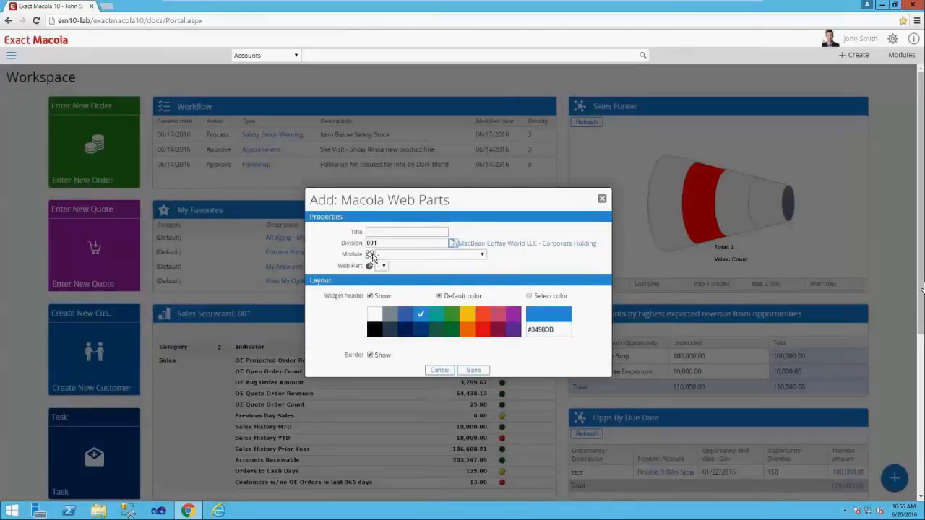
- Set the widget's module to Macola Web Parts - Sales and its web part to Macola Sales YOY Revenue
left_click(481, 255)
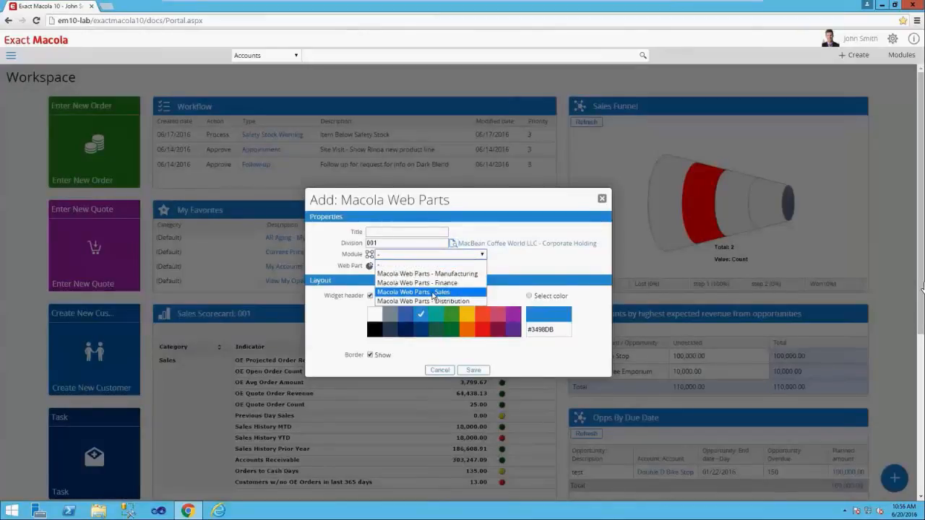
left_click(433, 291)
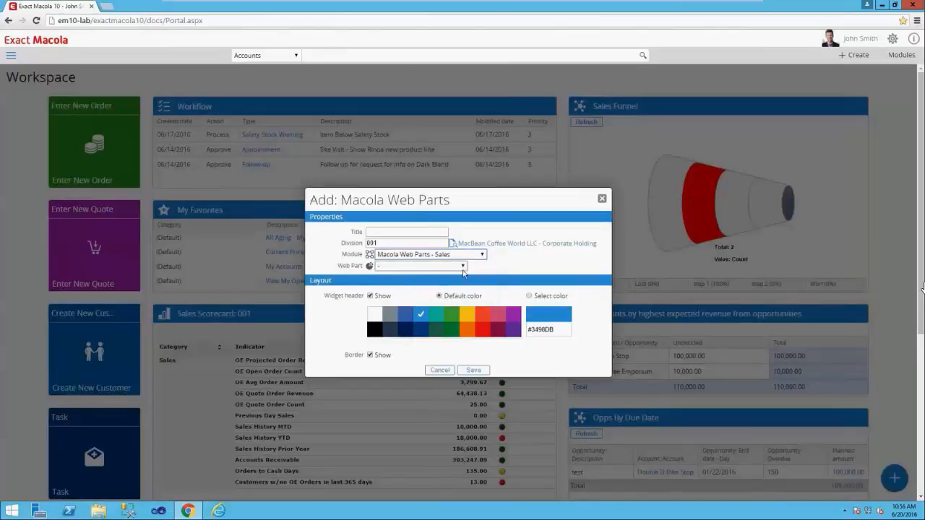
left_click(464, 266)
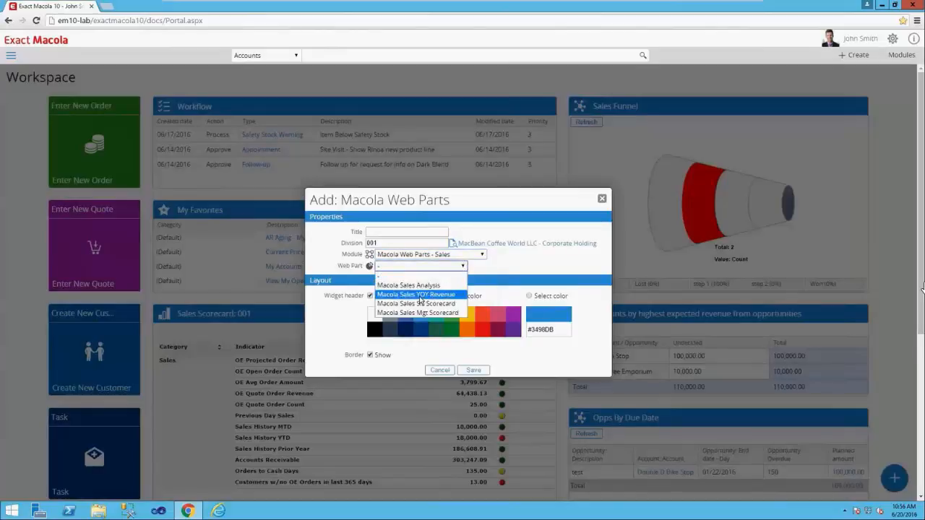
left_click(420, 295)
- Title the new widget Sales YOY and save it to the workspace
left_click(391, 234)
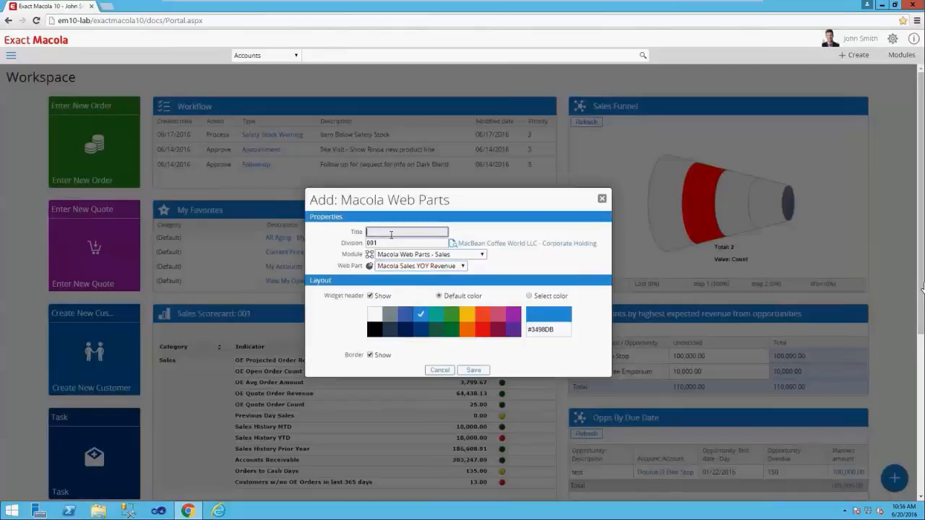
type("Sales YOY")
left_click(474, 370)
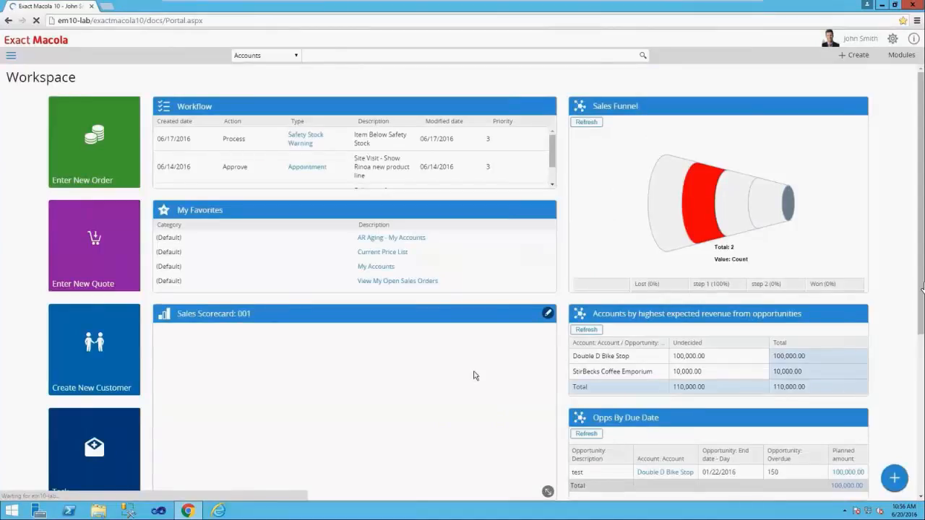
- Check the drill-down options for the 2015 period 4 bar in the Sales YOY chart, and close them without choosing any
scroll(474, 375, "down", 2)
scroll(475, 375, "down", 2)
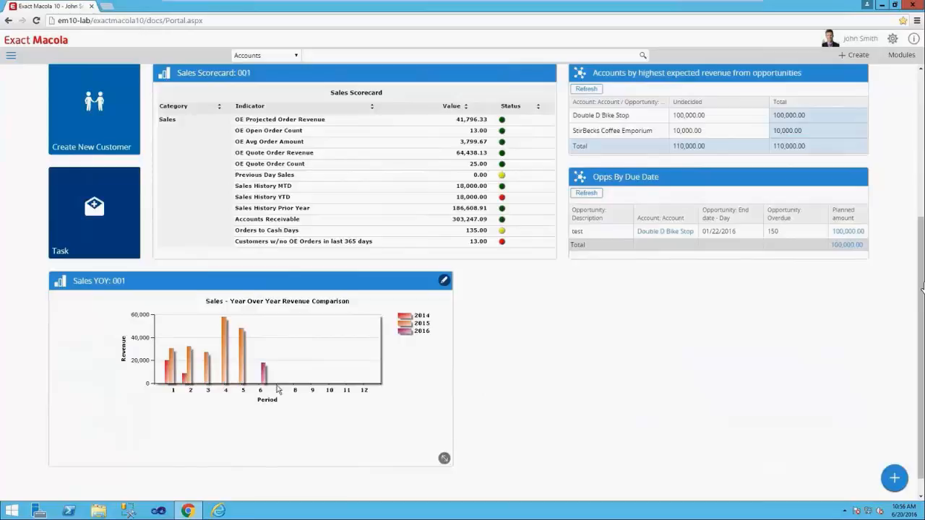
left_click(226, 351)
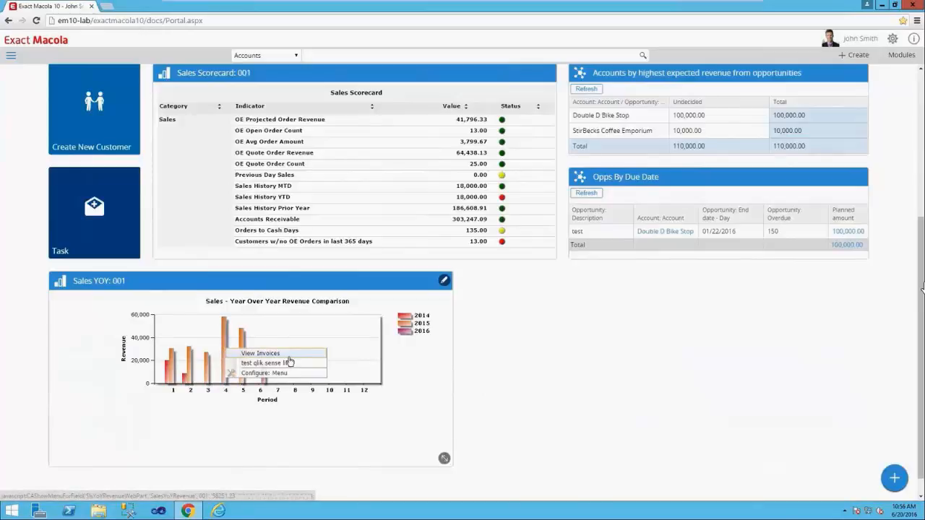
left_click(285, 429)
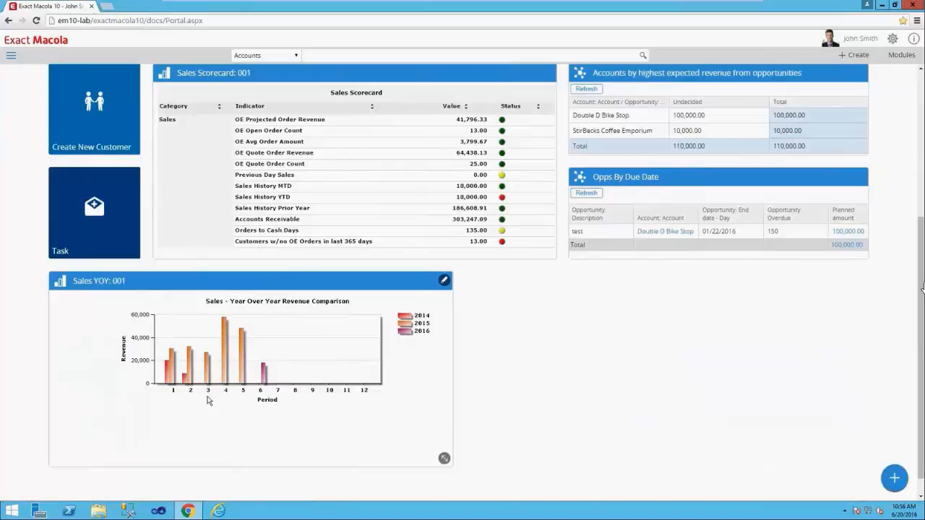
- Rearrange the workspace's middle column so the Sales Scorecard is first and the Sales YOY widget sits directly beneath it
left_click_drag(187, 287, 295, 286)
left_click_drag(544, 447, 553, 471)
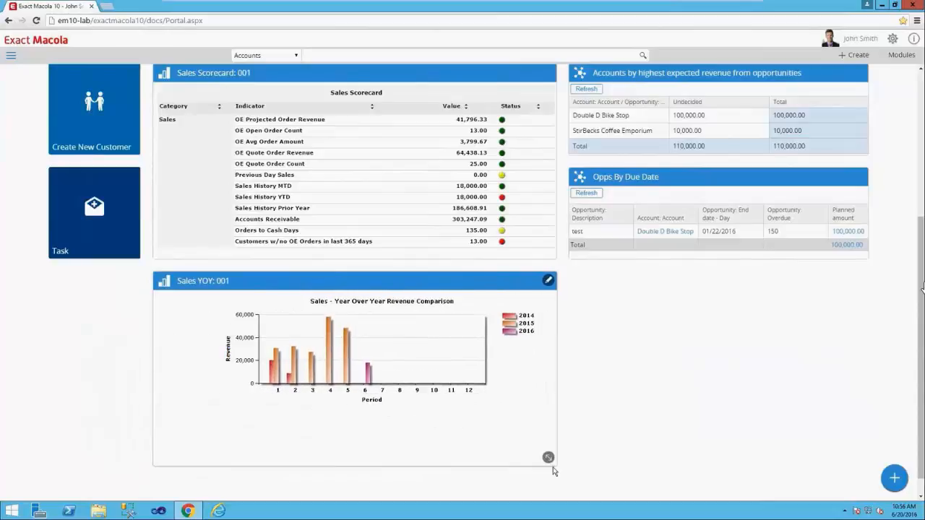
left_click_drag(392, 283, 389, 112)
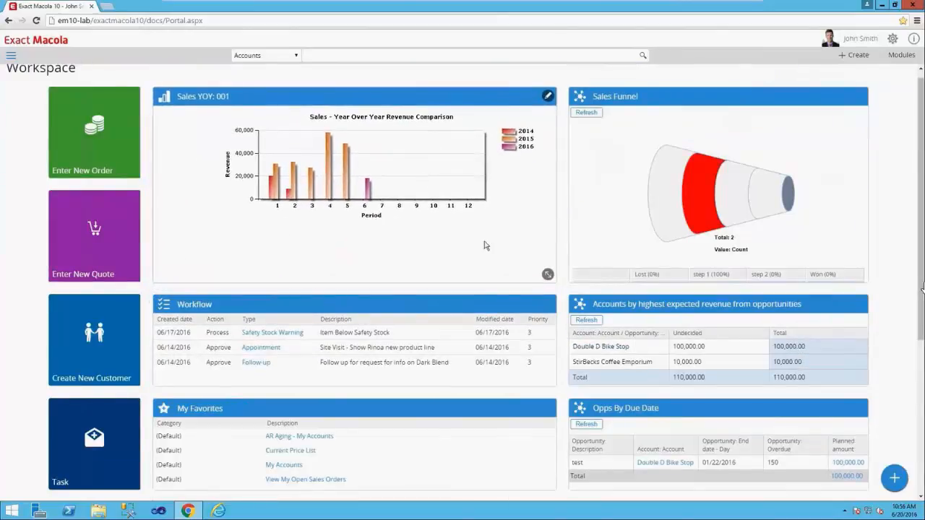
scroll(499, 272, "down", 2)
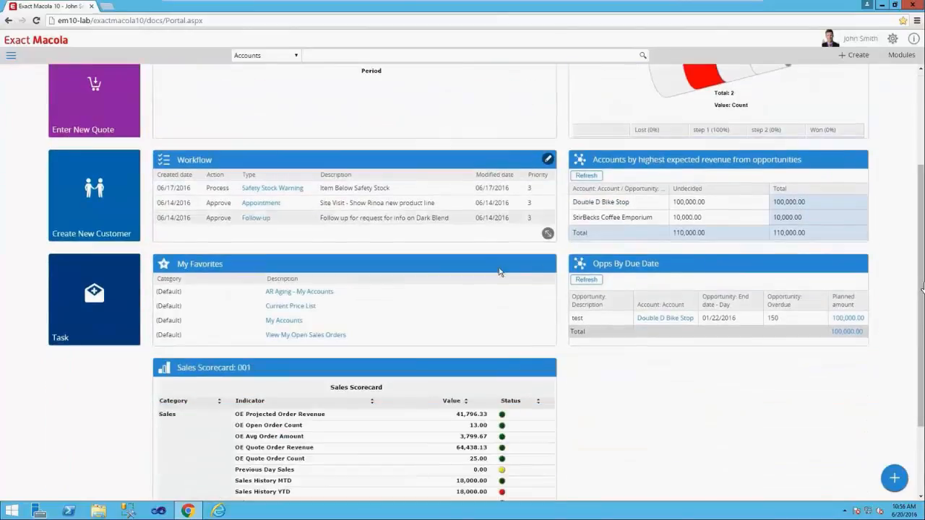
left_click_drag(286, 371, 292, 115)
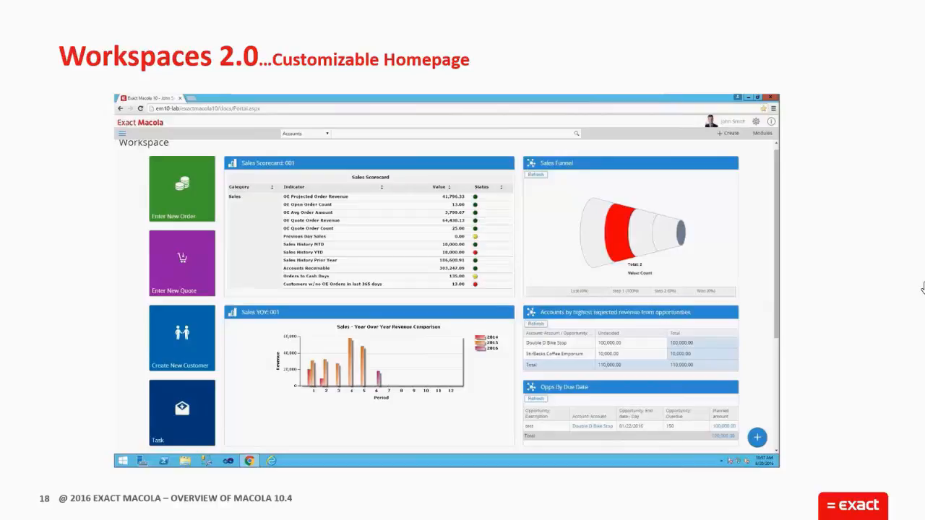
left_click(923, 288)
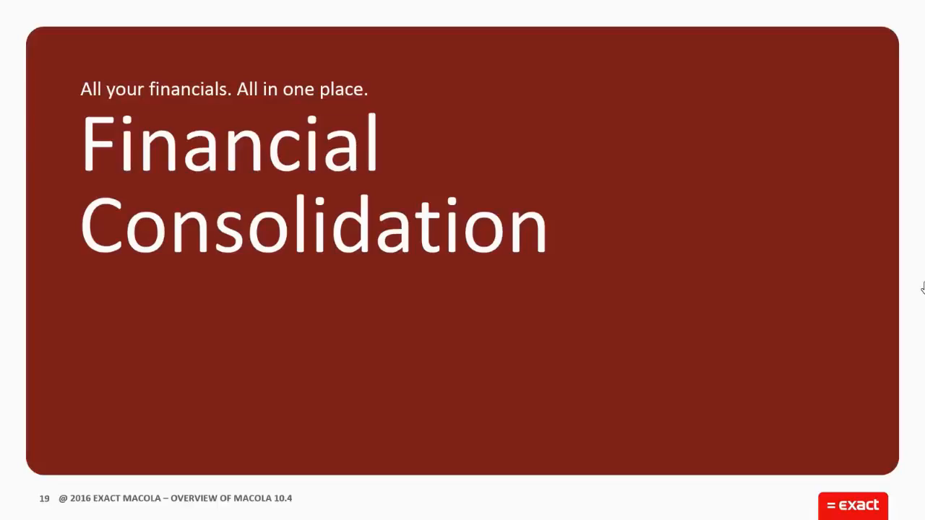
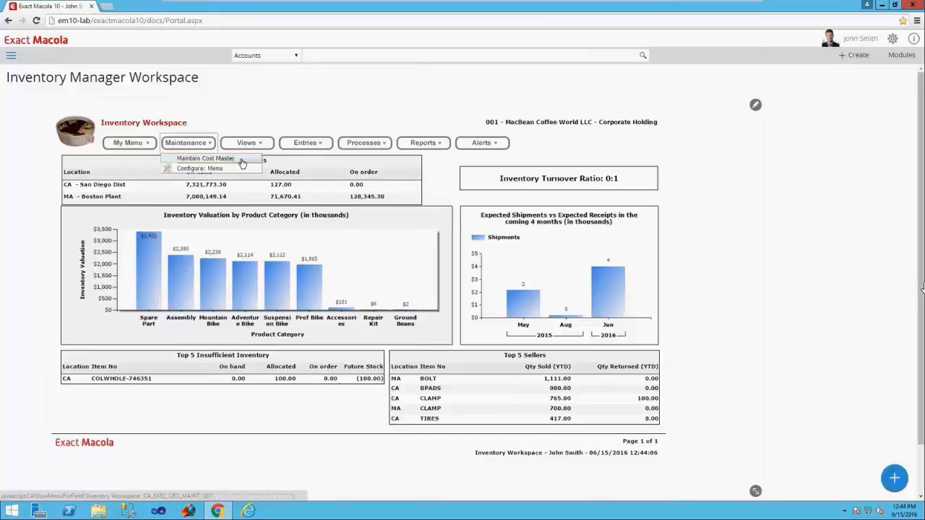
- Open cost master maintenance from the Inventory Workspace and start a new record for item BCABASSY
left_click(242, 160)
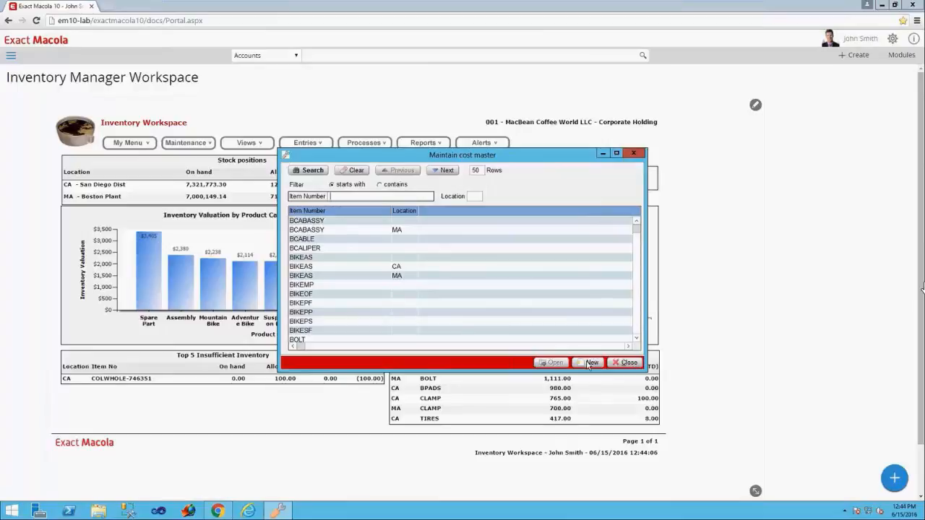
left_click(589, 363)
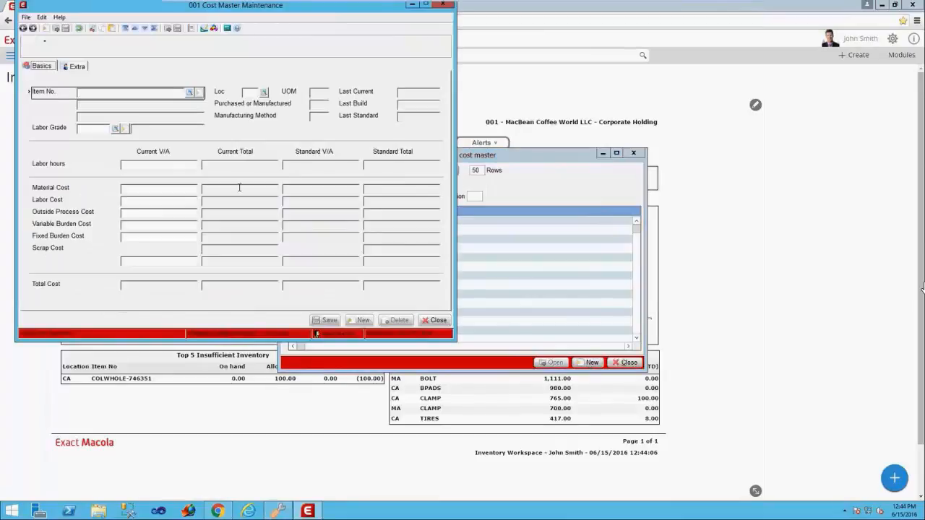
type("BCABASSY")
key("Tab")
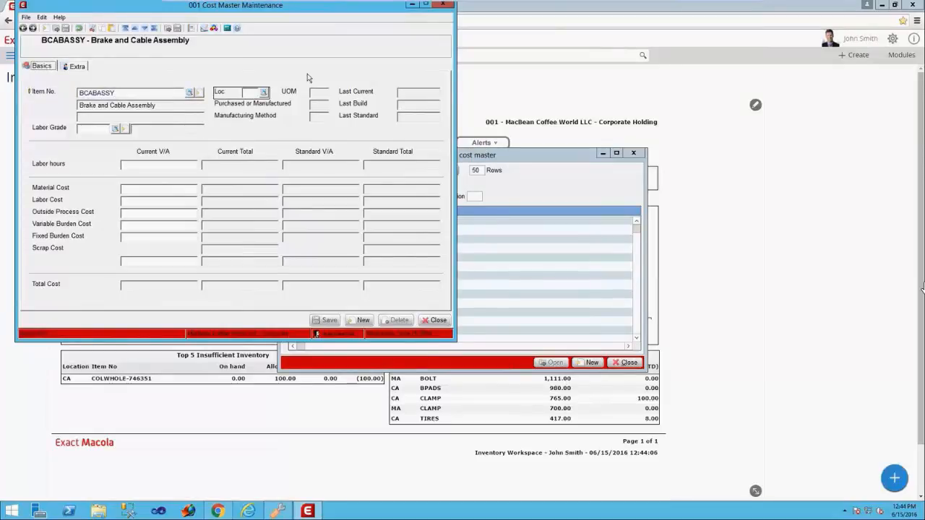
left_click(264, 94)
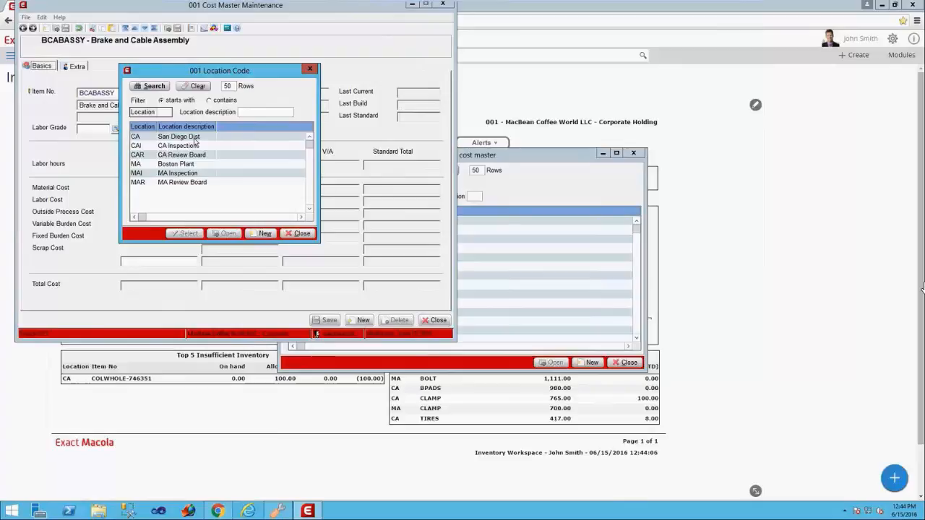
double_click(193, 139)
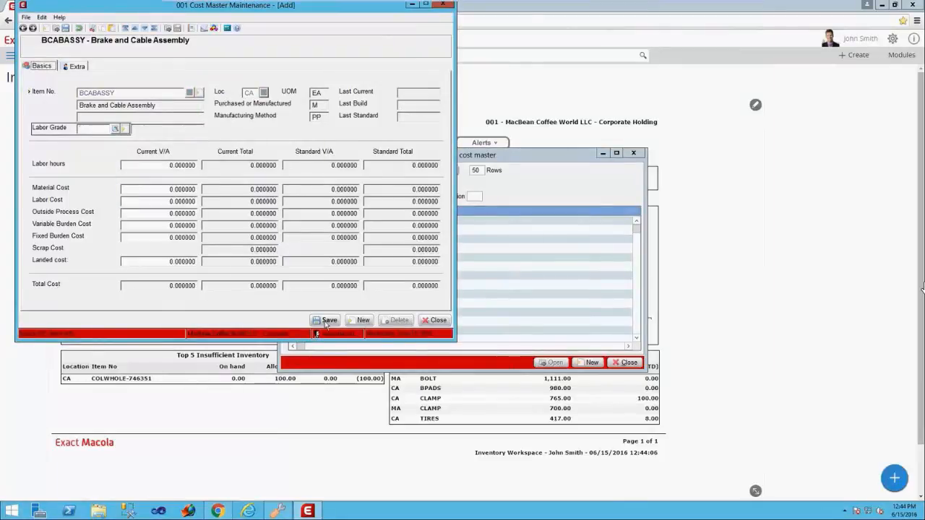
left_click(326, 321)
key("Tab")
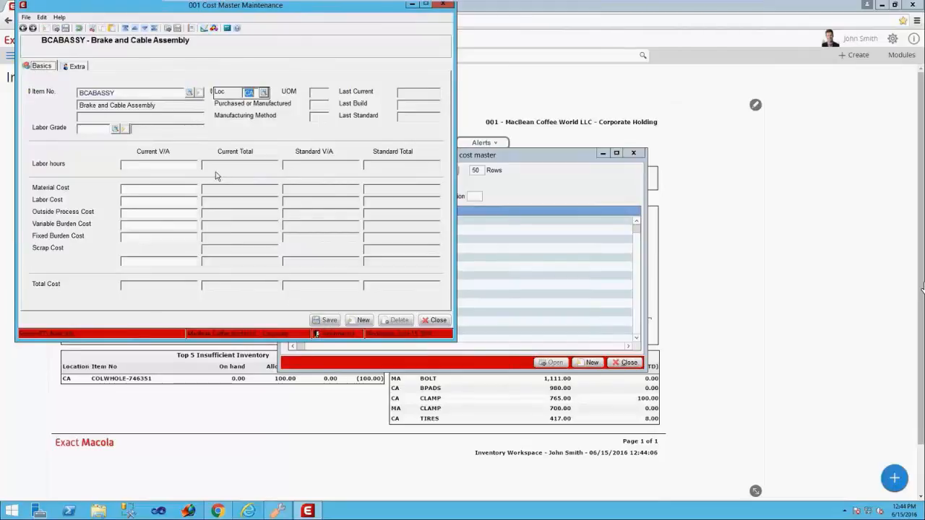
left_click(264, 92)
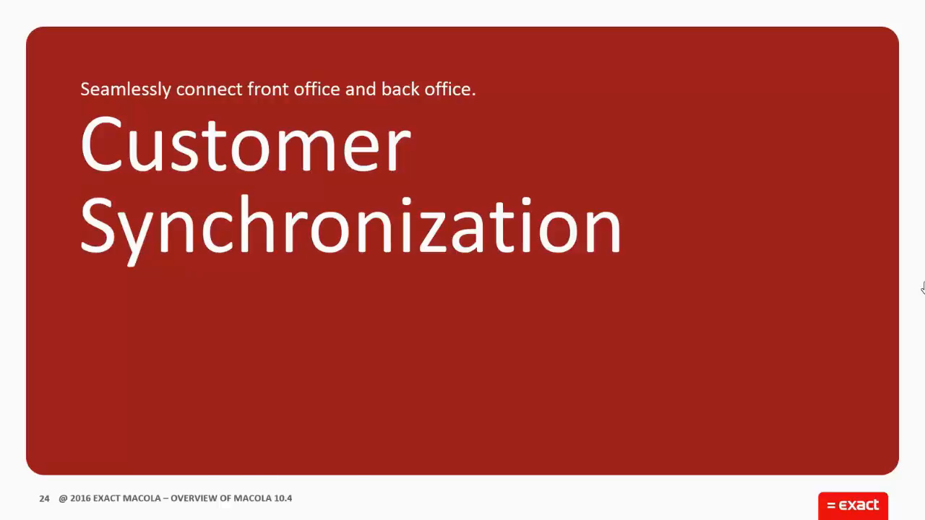
left_click(924, 285)
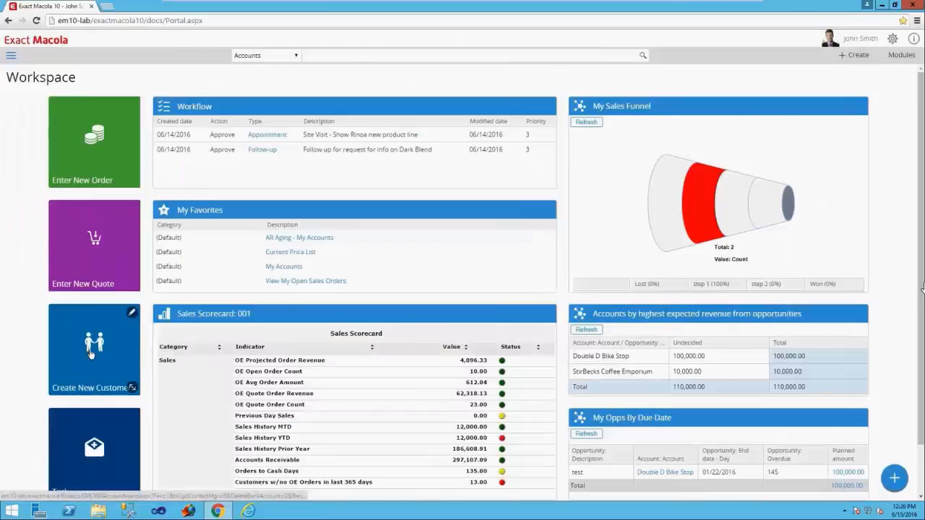
- Start a new customer from the workspace and name it EM10.4 Test Customer
left_click(91, 354)
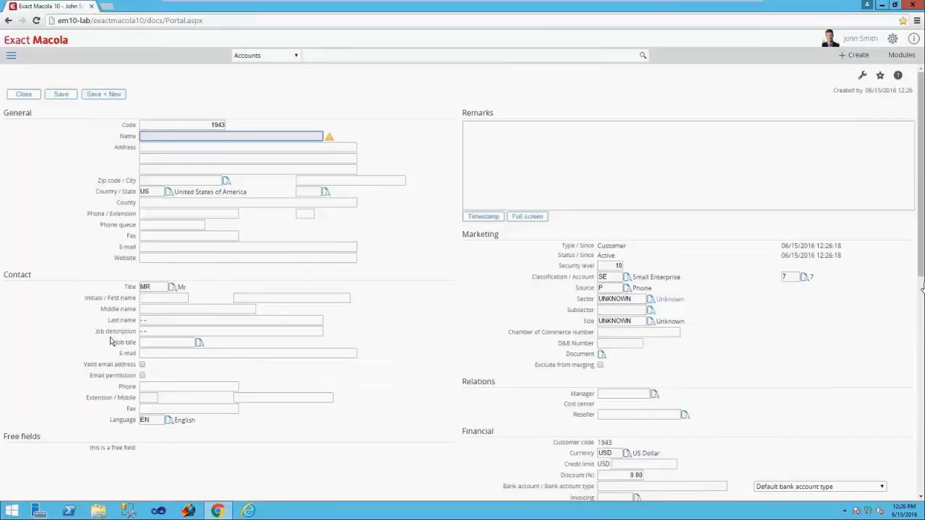
type("EM10.4 Test Customer")
key("Tab")
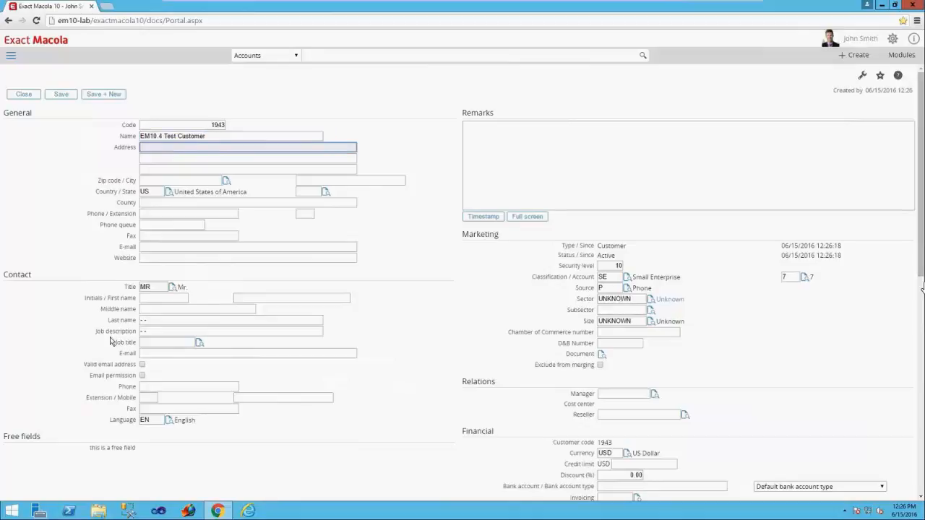
- Fill in the customer's street address, city and state
type("789")
type("Test Drive")
key("Tab")
key("Tab")
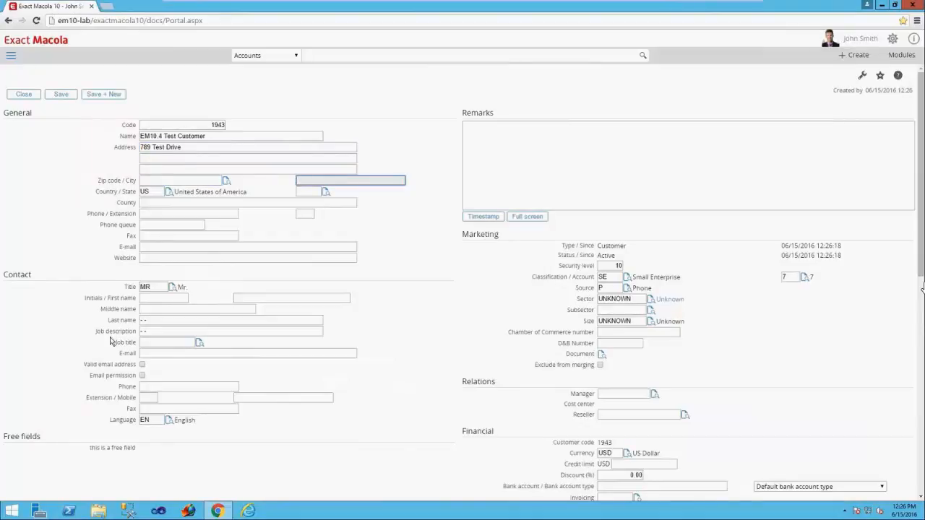
type("Columbus")
key("Tab")
key("Tab")
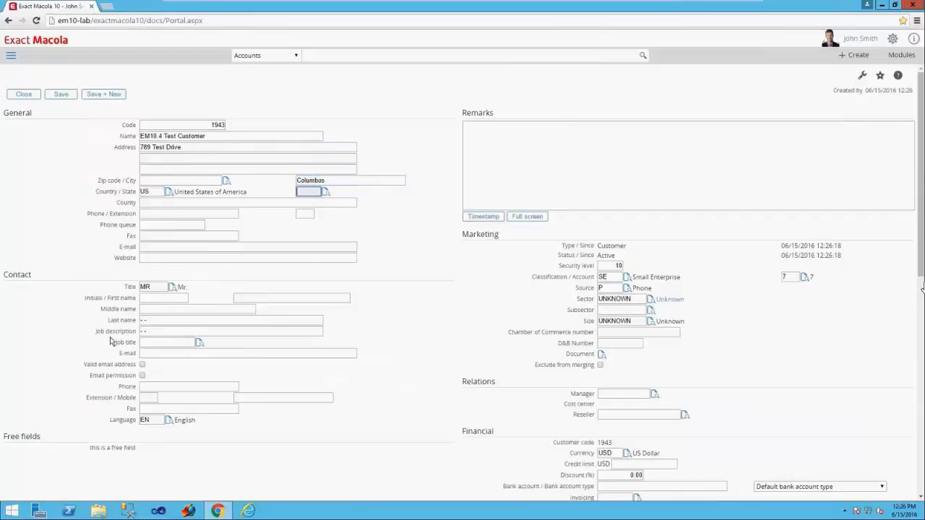
type("oh")
key("Tab")
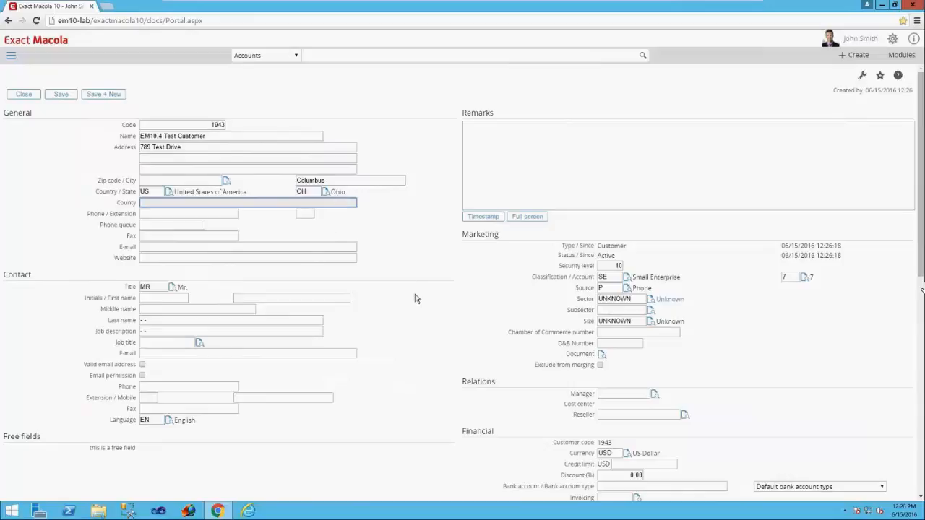
- Set the customer's payment condition to 30 and assign the fourth salesperson offered in the salesperson lookup
scroll(416, 298, "down", 3)
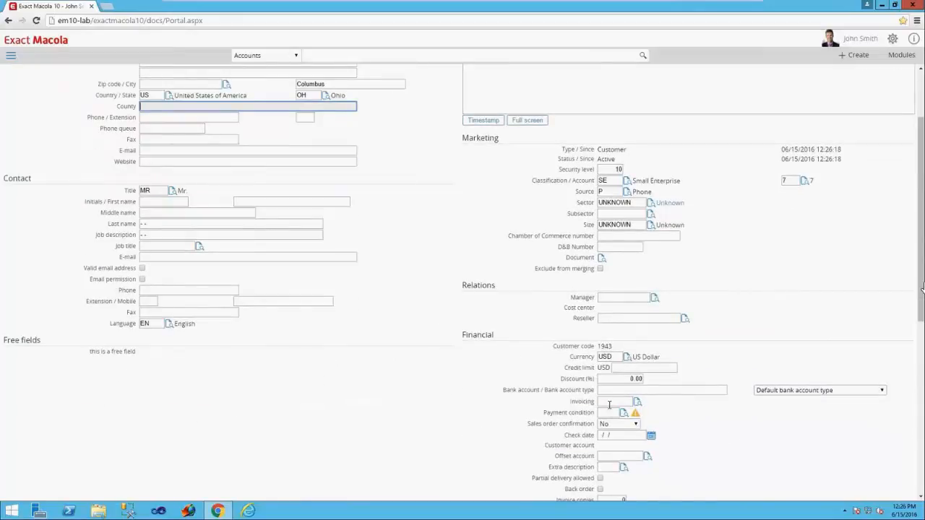
left_click(623, 413)
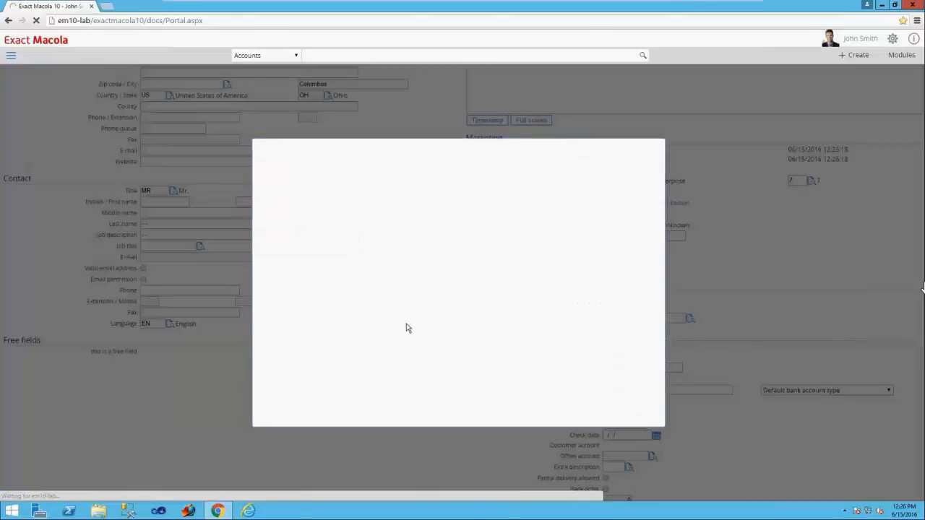
left_click(275, 267)
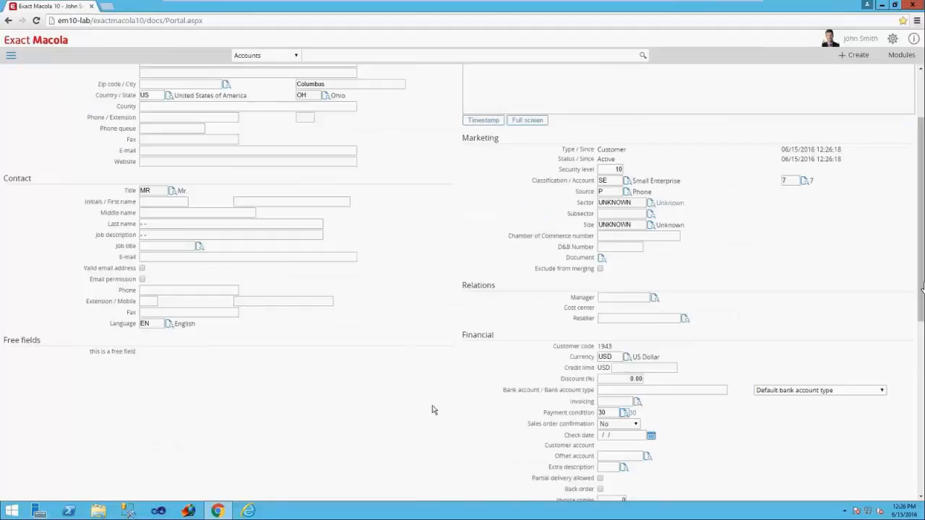
scroll(432, 410, "down", 5)
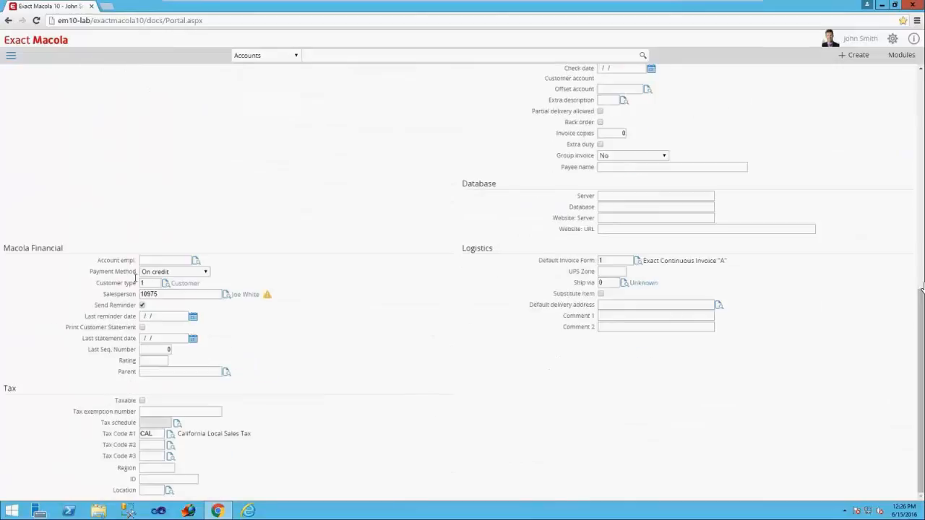
left_click(226, 297)
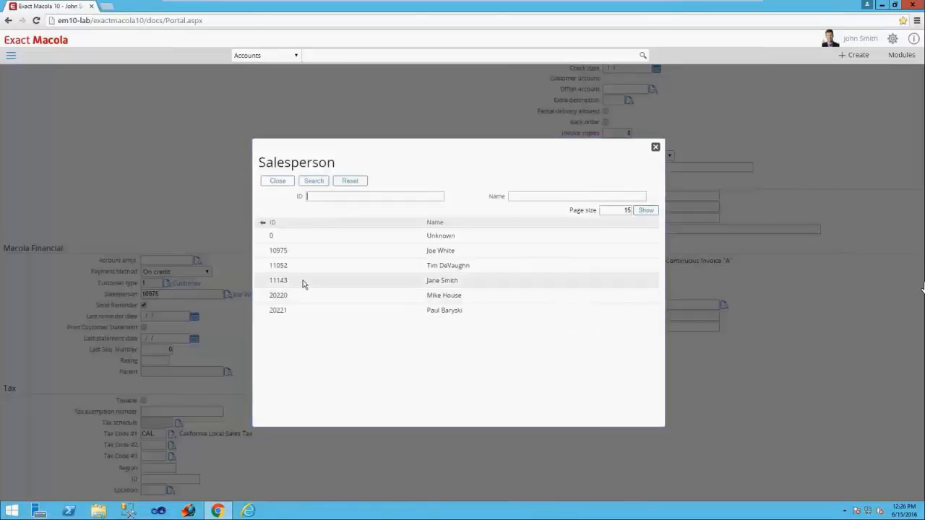
left_click(303, 284)
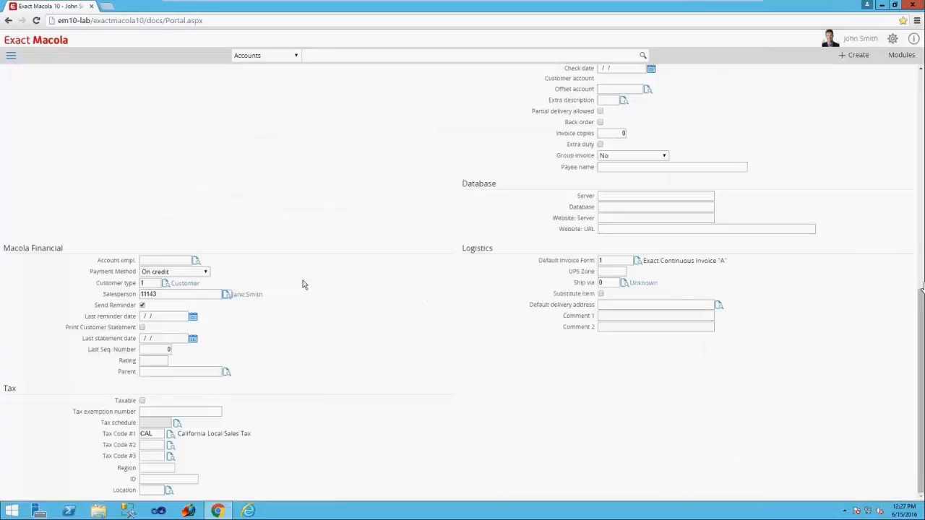
- Set the customer's Tax Code #1 to OHL (Ohio Local Sales Tax) and save the customer
left_click(171, 434)
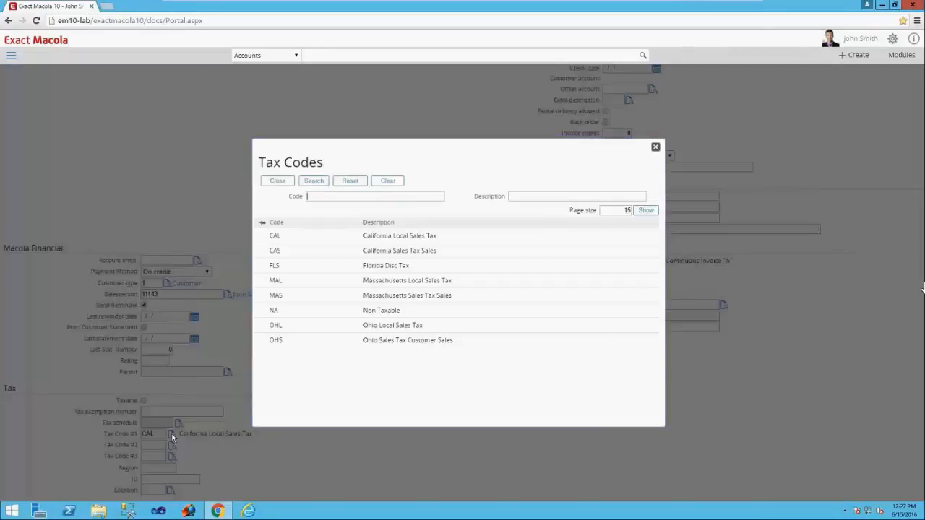
left_click(295, 325)
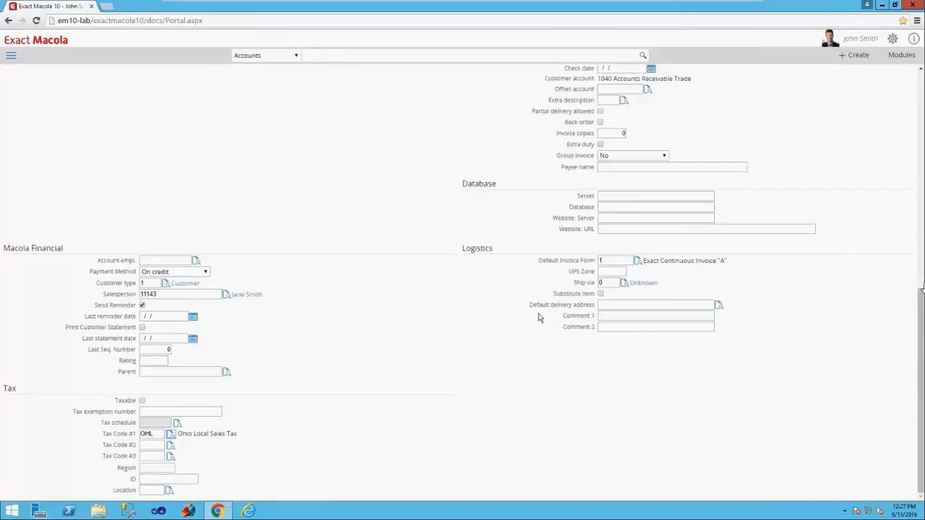
scroll(511, 382, "up", 4)
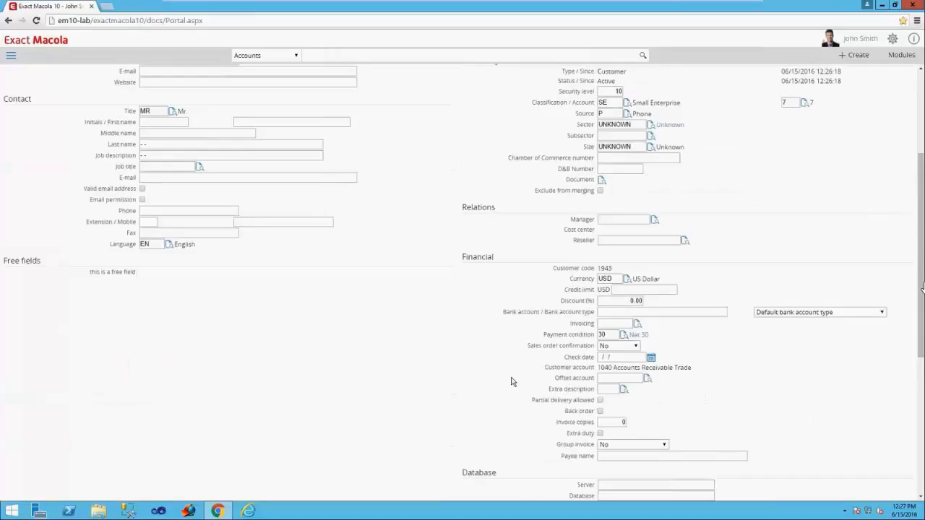
scroll(511, 381, "up", 3)
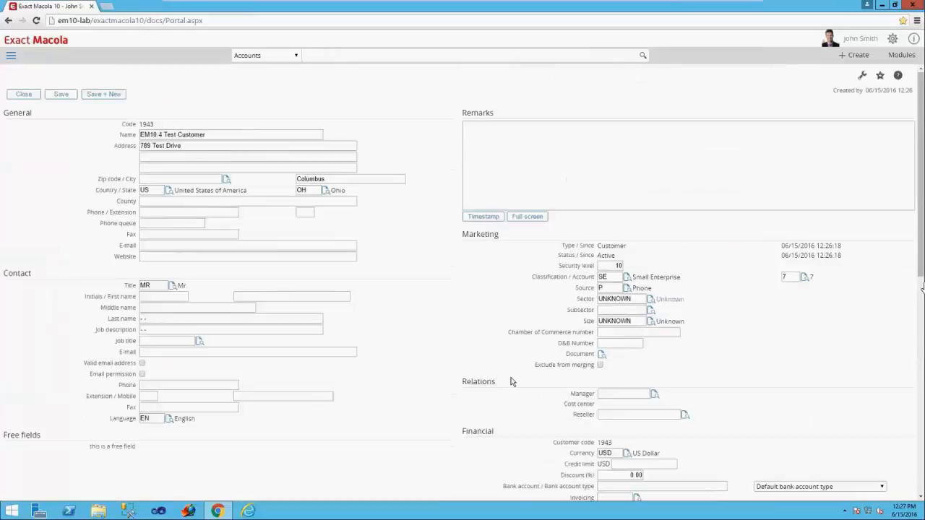
left_click(61, 96)
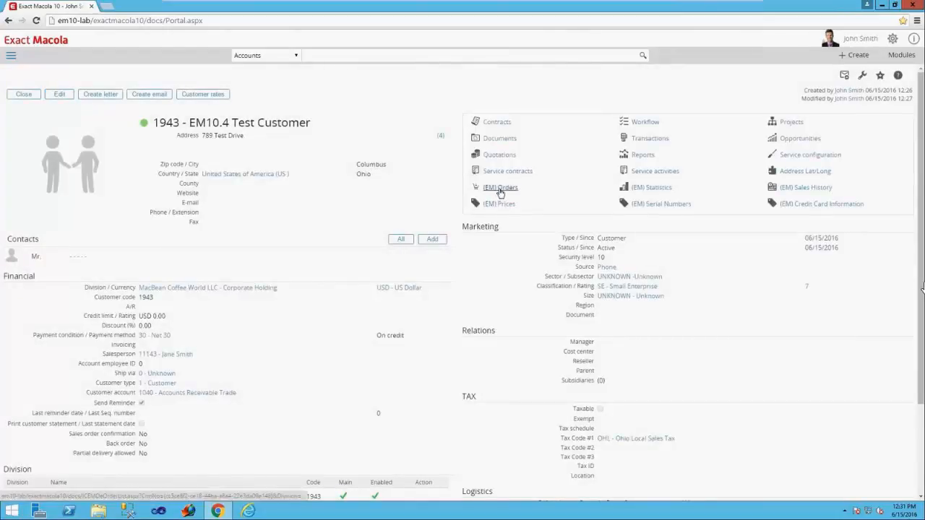
- Create a new quotation from the customer's (EM) Orders and save its header
left_click(499, 190)
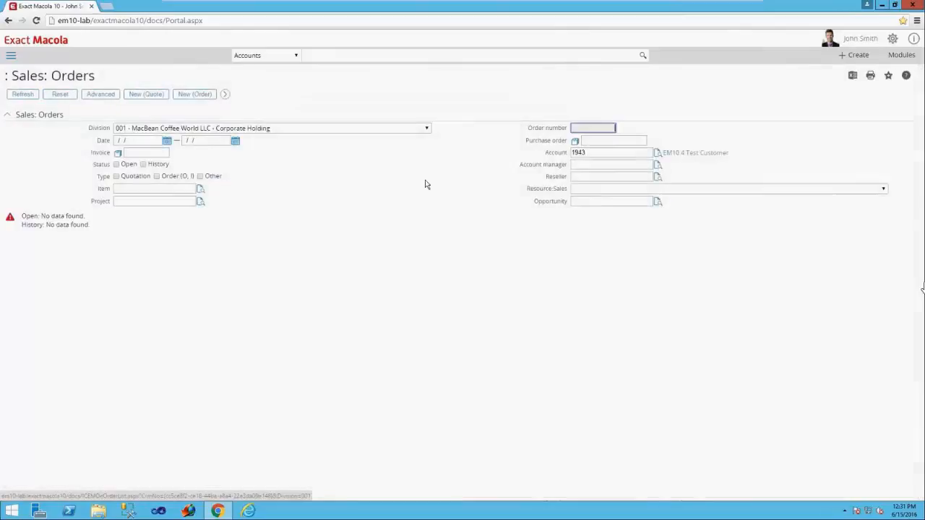
left_click(147, 95)
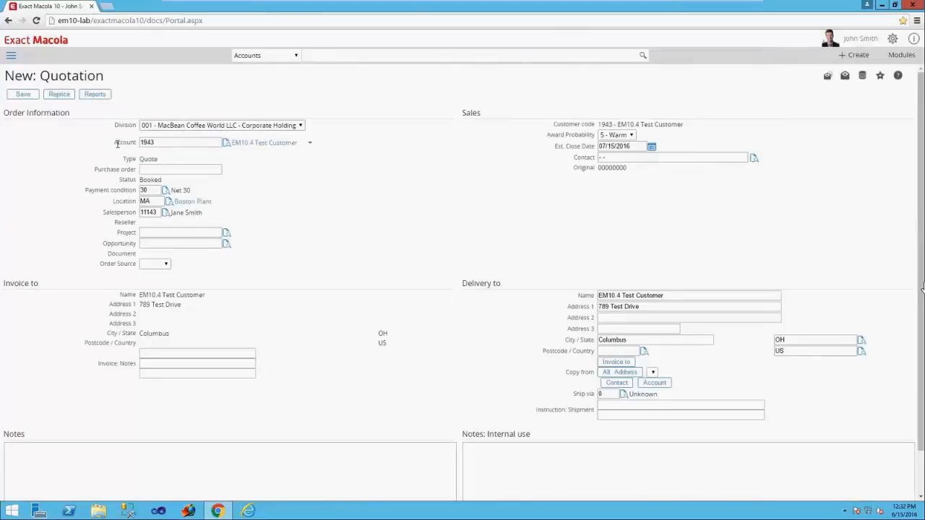
left_click(23, 97)
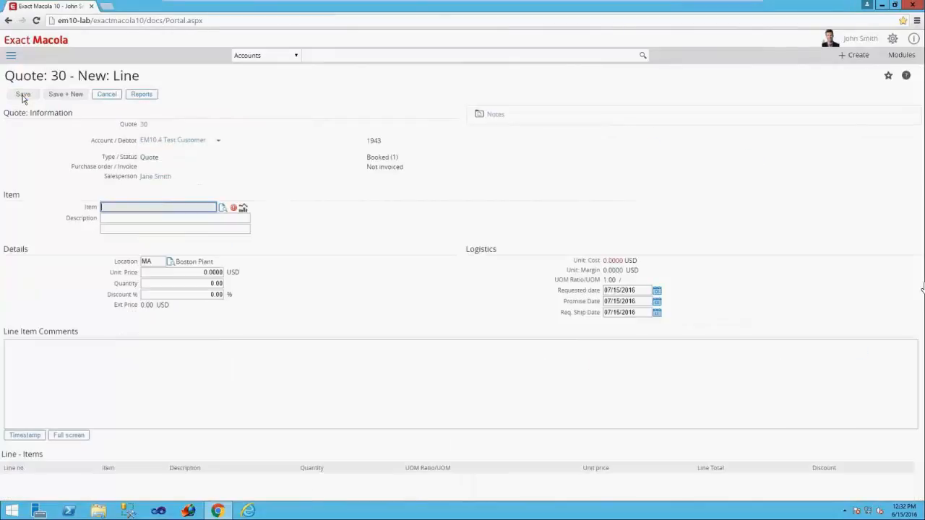
- Add item bike01 as a line on the quote and save the line
type("bike01")
key("Tab")
left_click(21, 99)
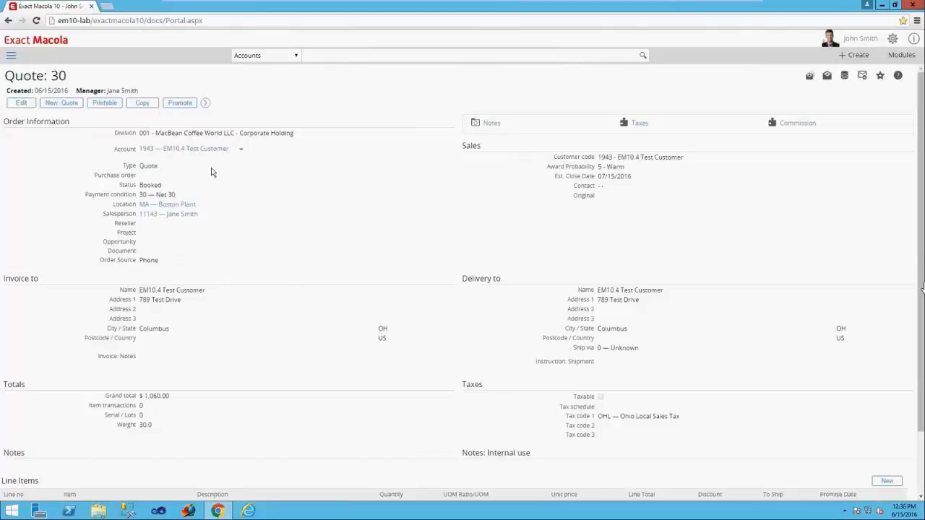
- Open the customer's account from the quote and begin adding it to division 002, MacBean Coffee World LLC - Mexico
left_click(185, 151)
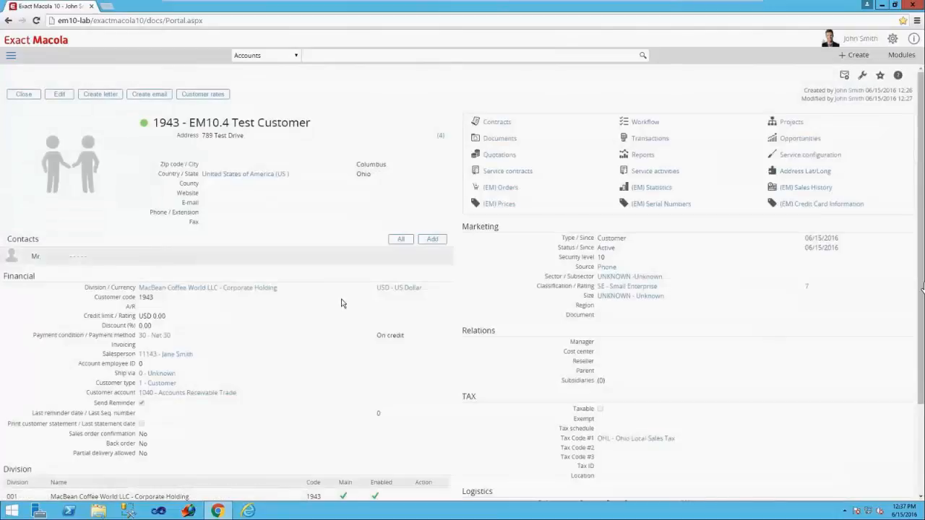
scroll(345, 304, "down", 2)
scroll(346, 304, "down", 1)
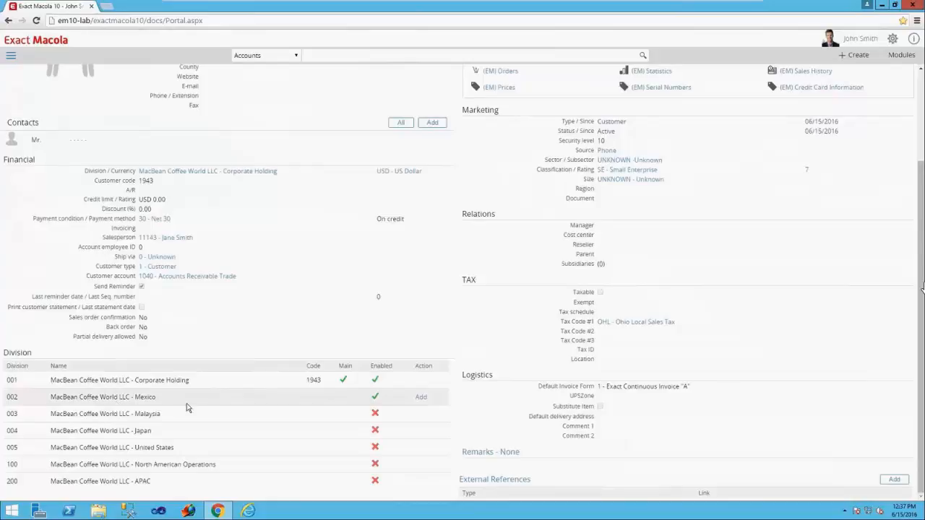
left_click(421, 397)
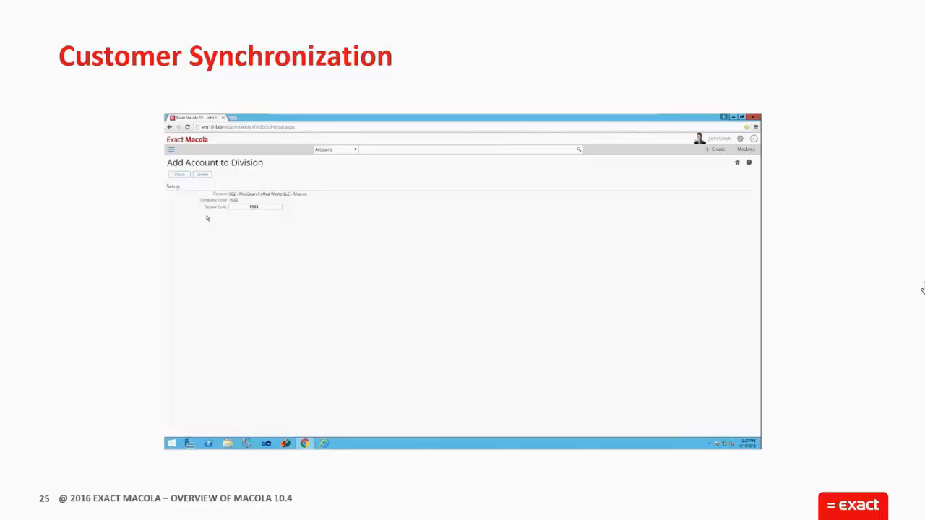
key("Right")
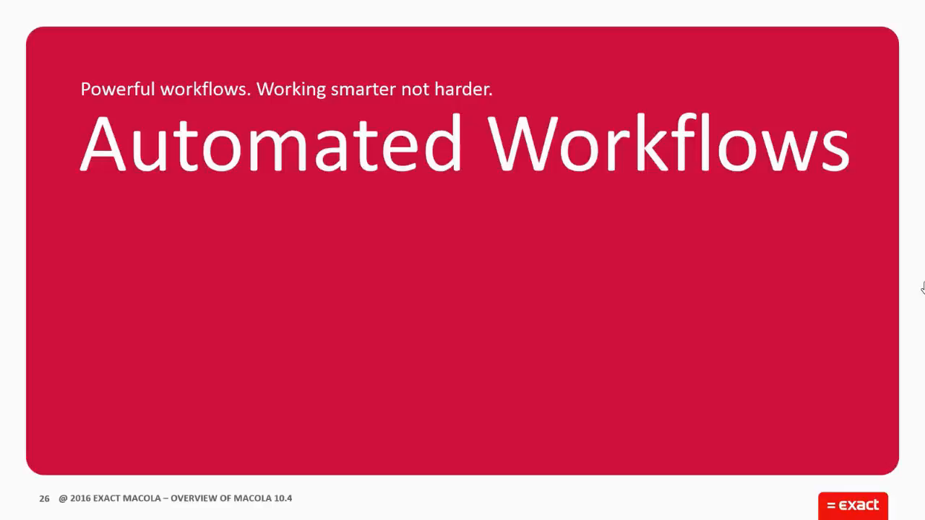
key("Right")
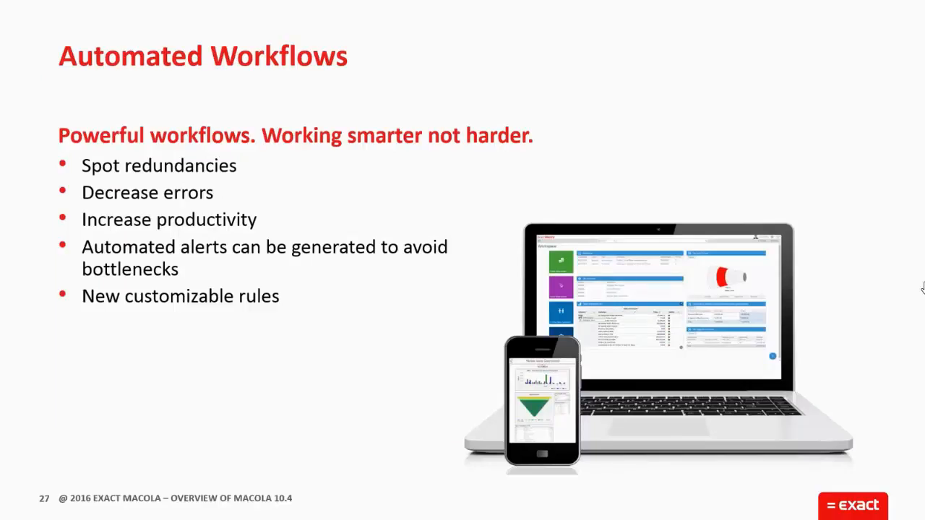